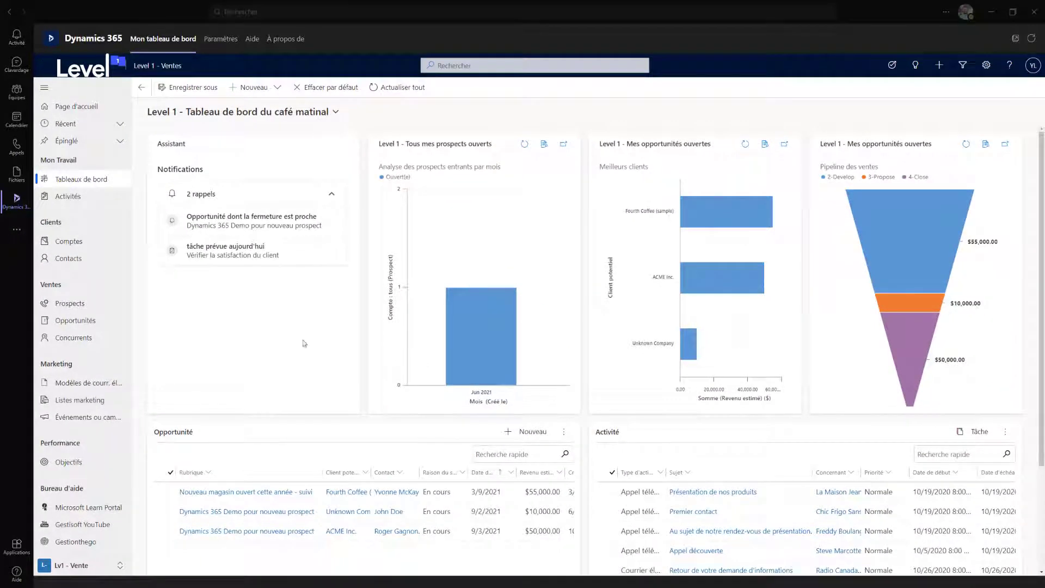
View the assistant's reminder about the opportunity nearing its closing date and open the related opportunity
click(333, 227)
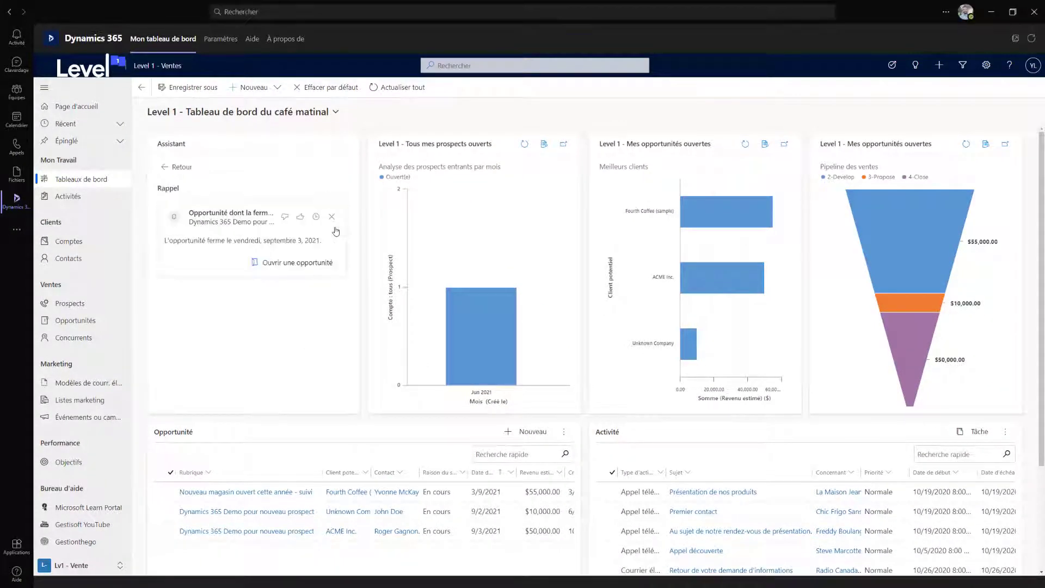
click(300, 263)
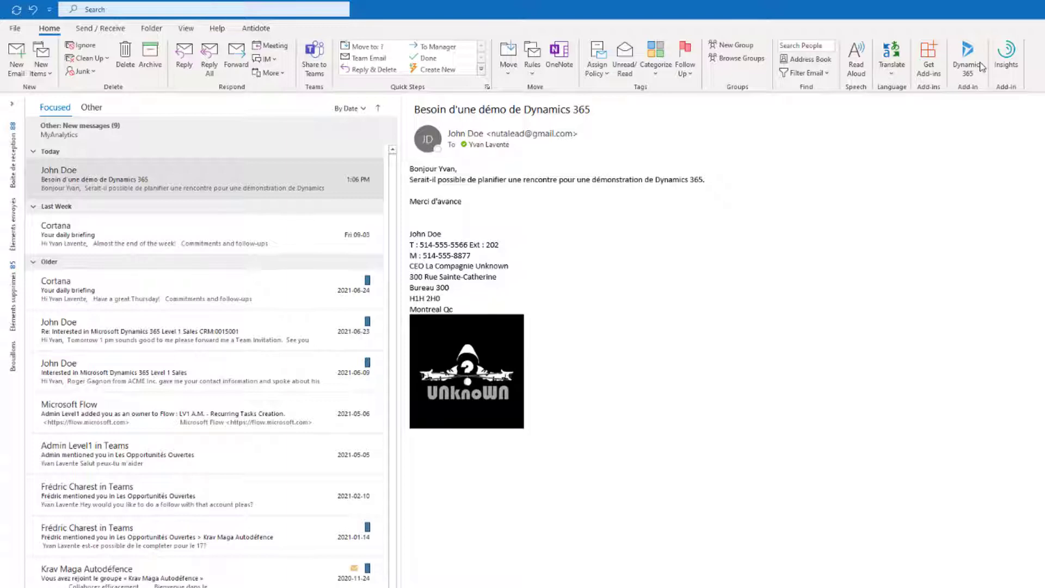
In Outlook, start a new Prospect in Dynamics 365 from the demo request email and enter the contact's first and last name
click(966, 60)
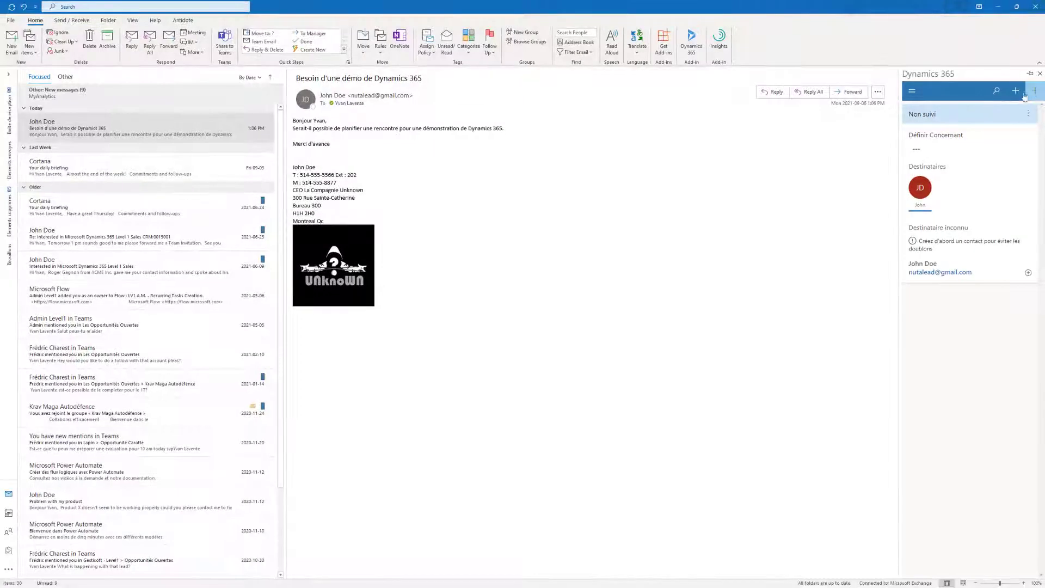
click(1015, 90)
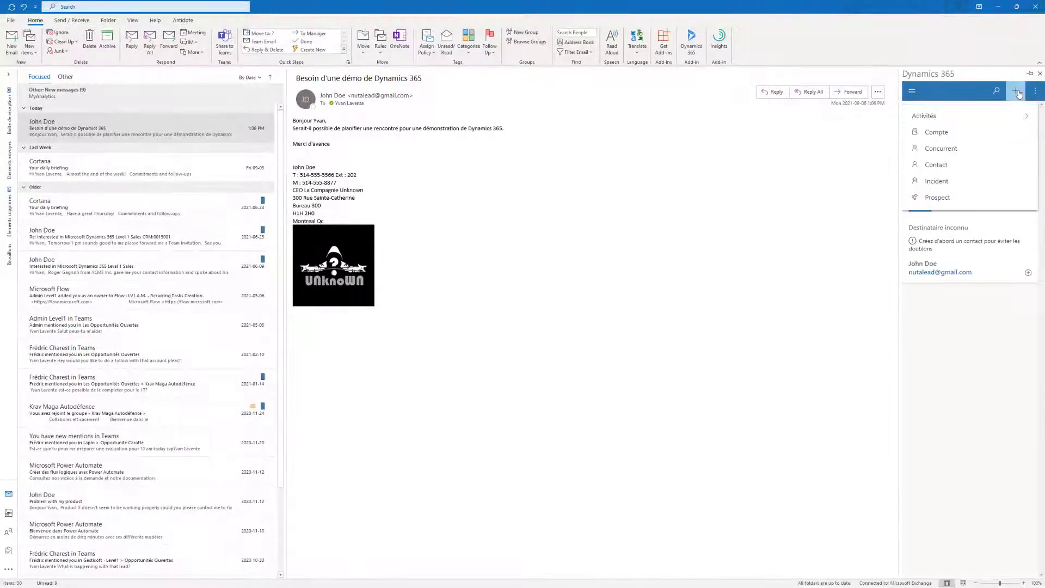
click(979, 198)
text(John)
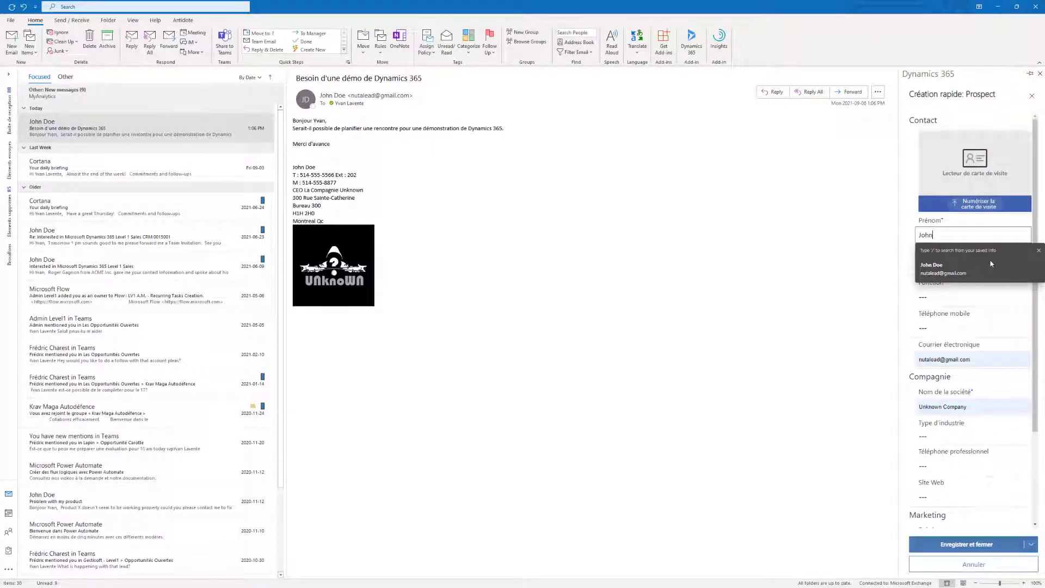
key(Tab)
text(Doe)
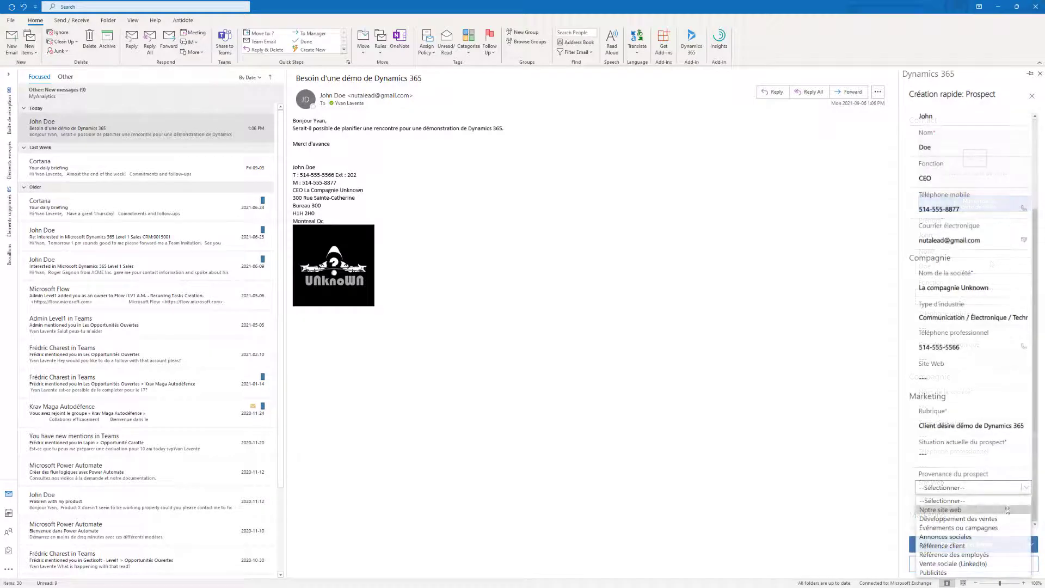
Set the lead's source to Notre site web, save the lead and link the email to it
click(958, 506)
click(976, 514)
click(1001, 544)
click(1029, 140)
click(996, 160)
In the Dynamics 365 lead record, enter the contact's LinkedIn address and set Rôle du prospect to Propriétaire
click(262, 264)
text(www.linkedin.com/joh)
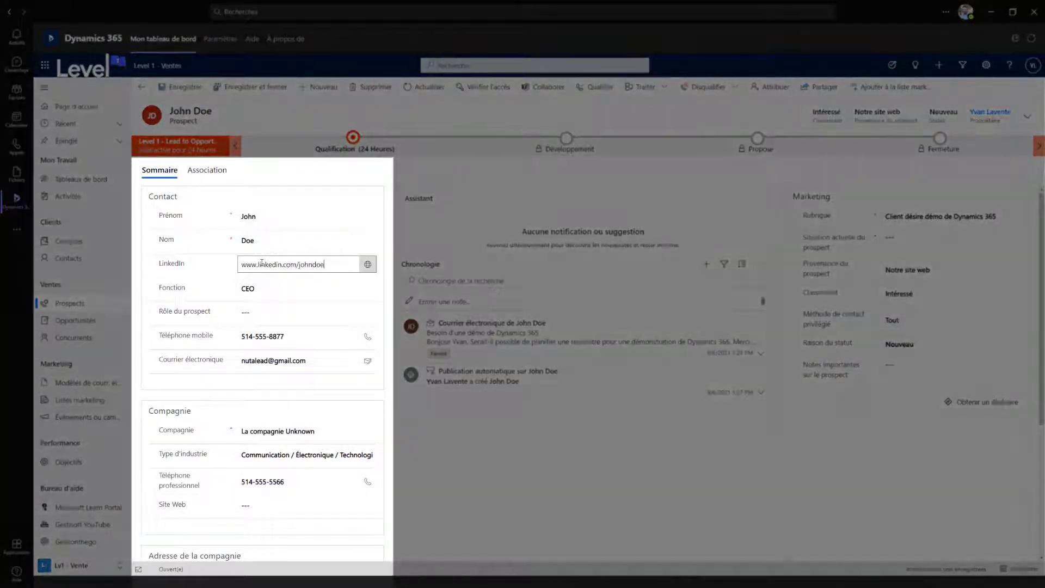
text(ndoe)
click(305, 312)
click(305, 312)
click(305, 373)
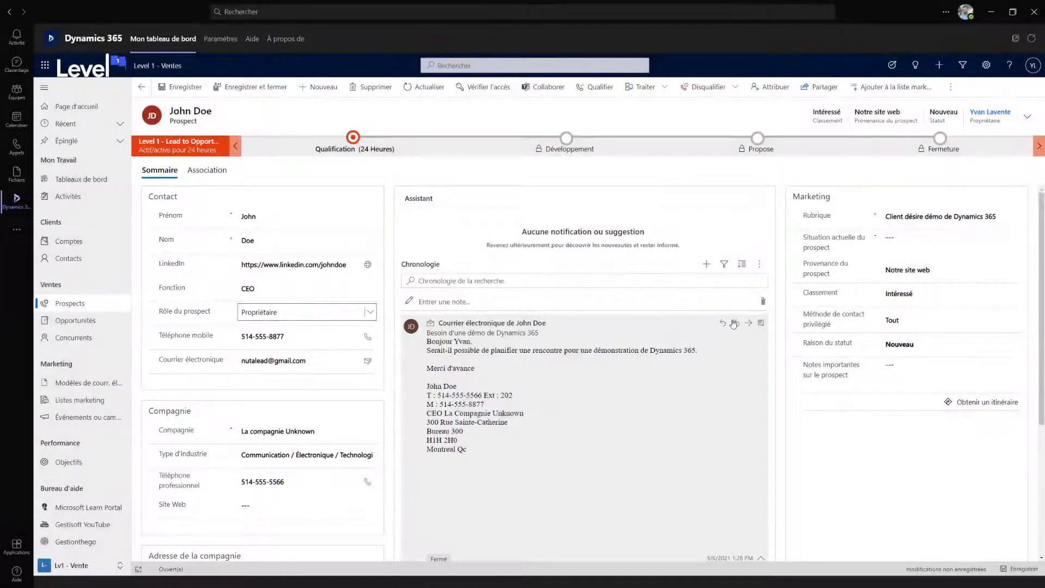
Reply to the lead's email in the timeline, asking "Seriez-vous disponible demain à 10h AM ?", and send it
click(723, 325)
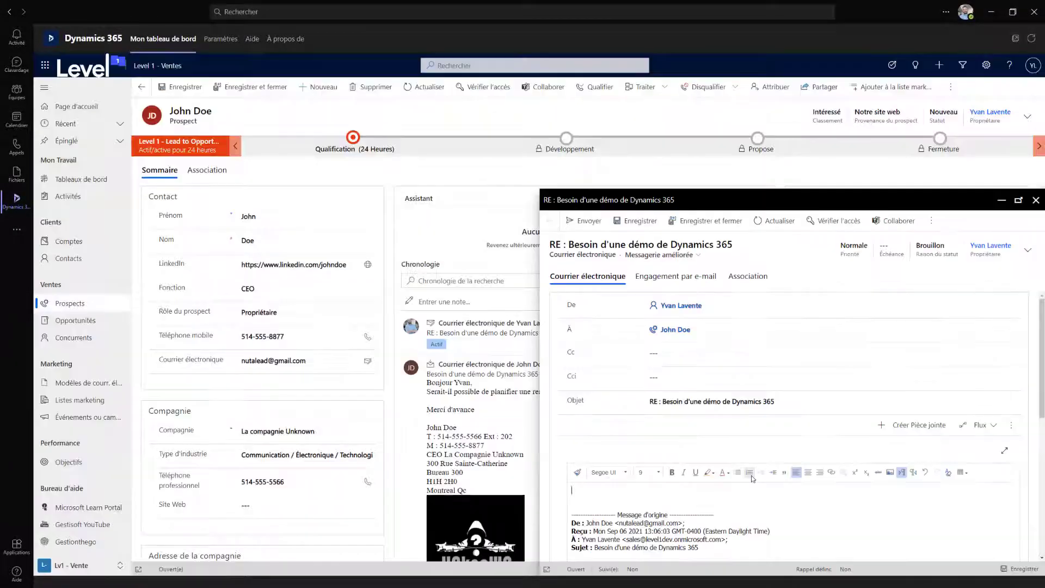
text(Bonjour John,)
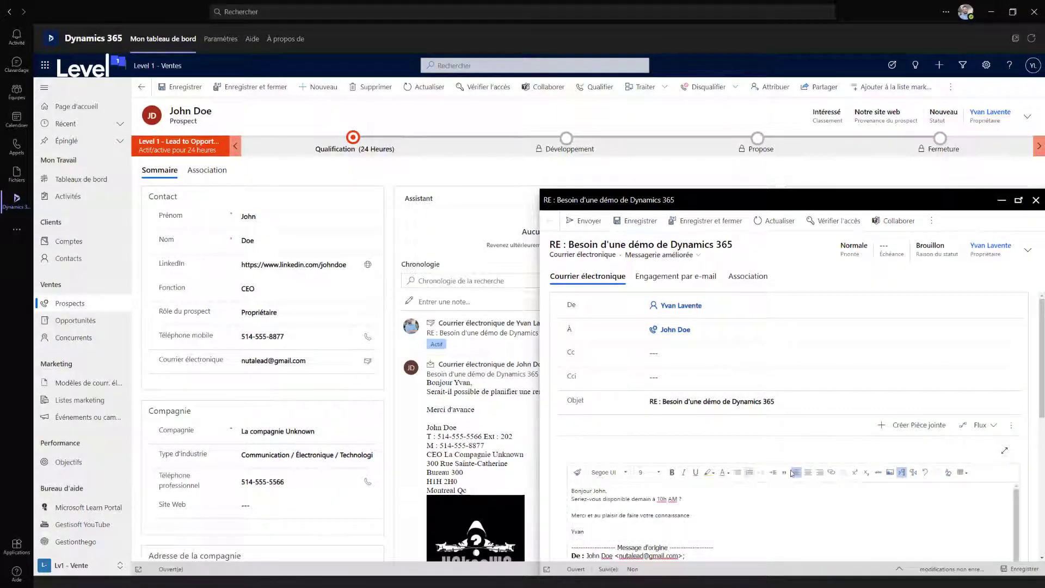
click(583, 220)
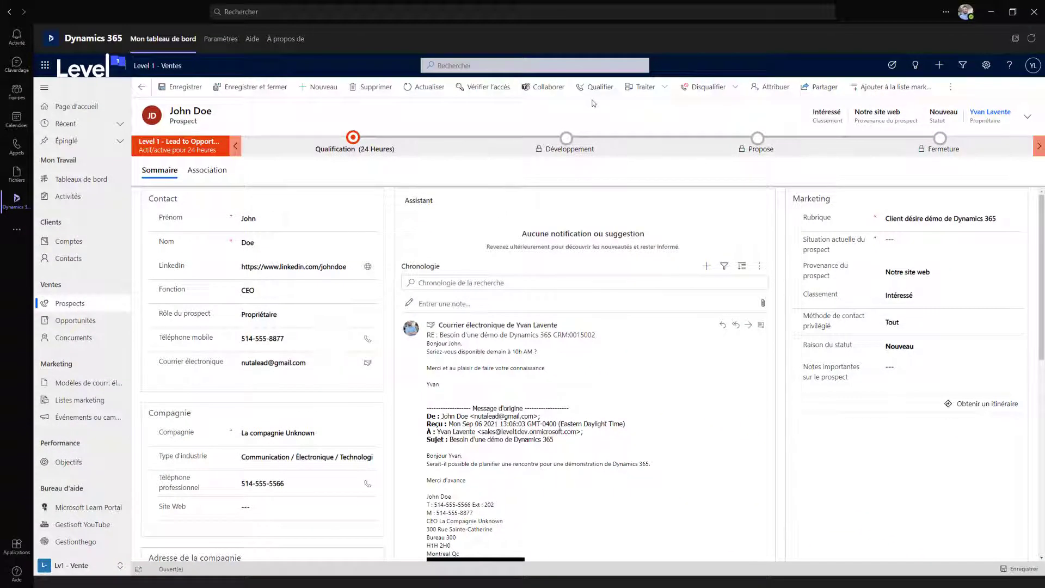
Qualify the lead, creating an account and a contact, with Opportunité set to Oui
click(596, 86)
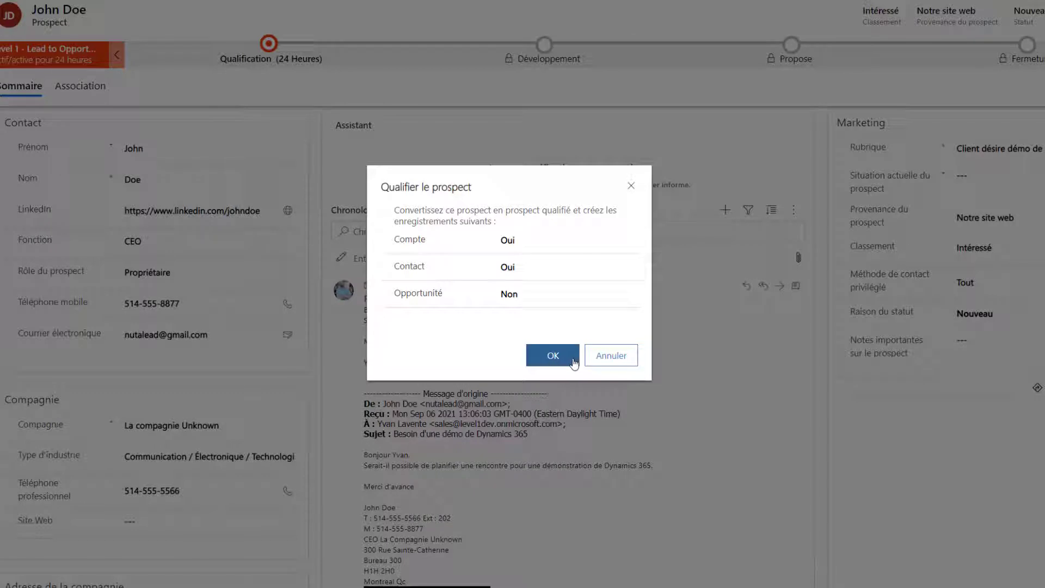
click(567, 297)
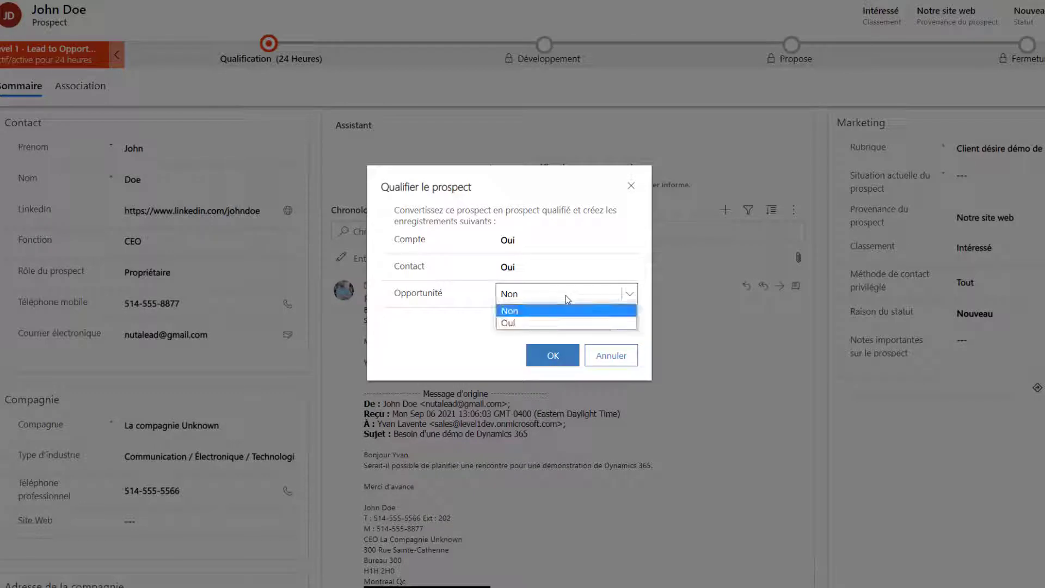
click(552, 323)
click(552, 363)
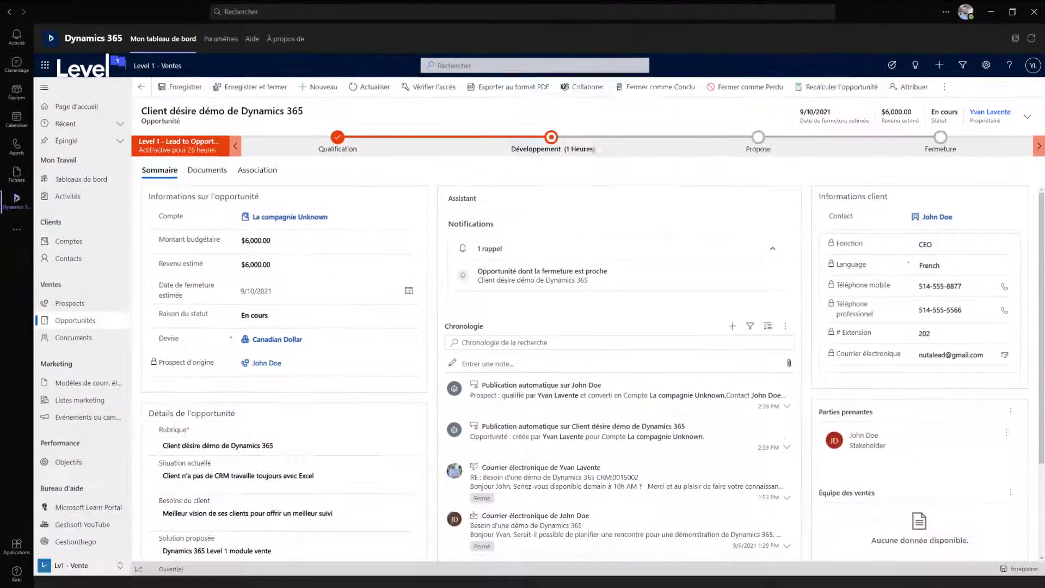
Run the opportunity's sales process from Développement to Fermeture and finish it
click(535, 136)
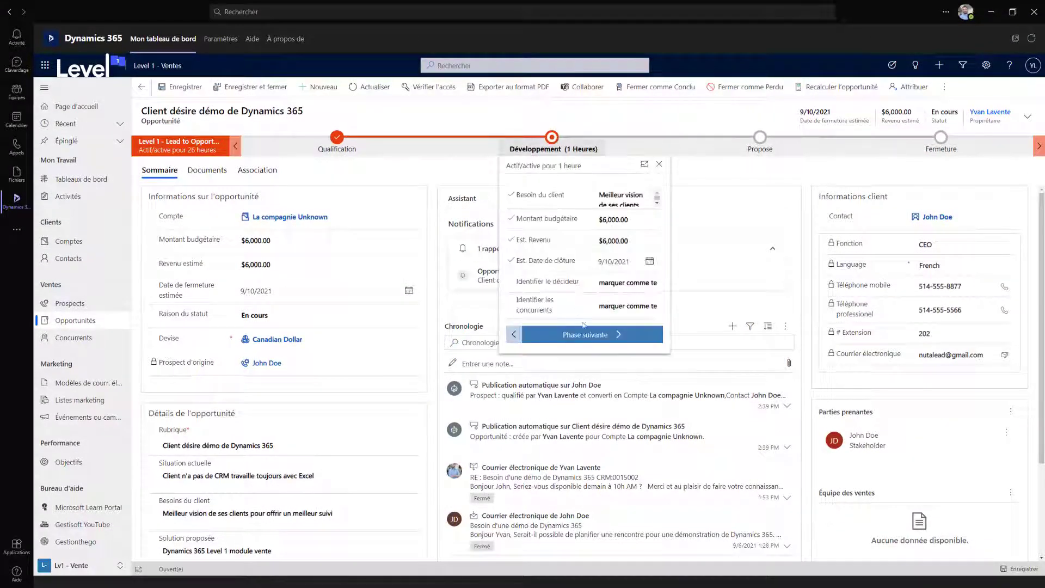
click(627, 334)
click(848, 271)
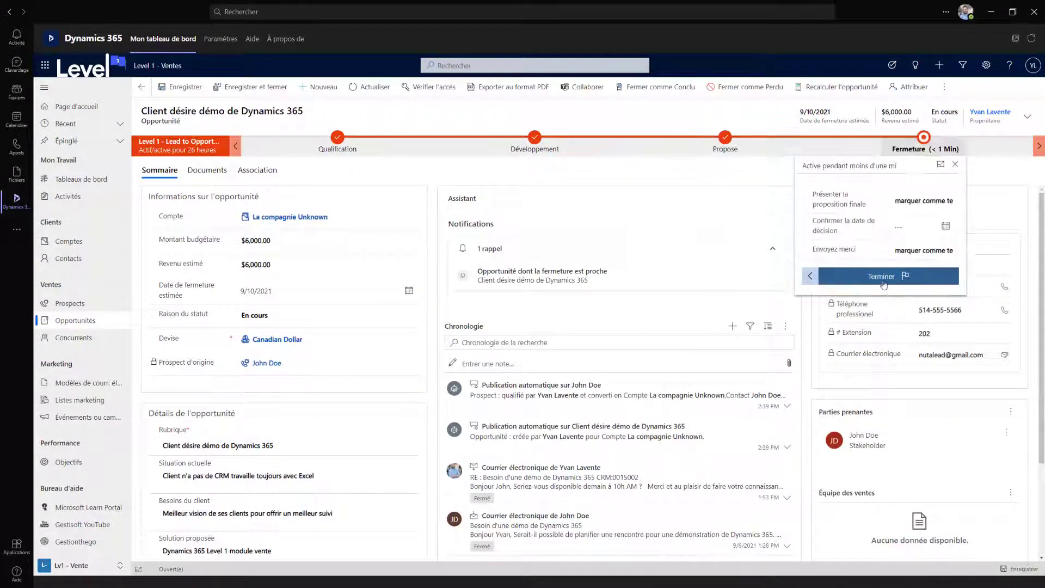
click(879, 276)
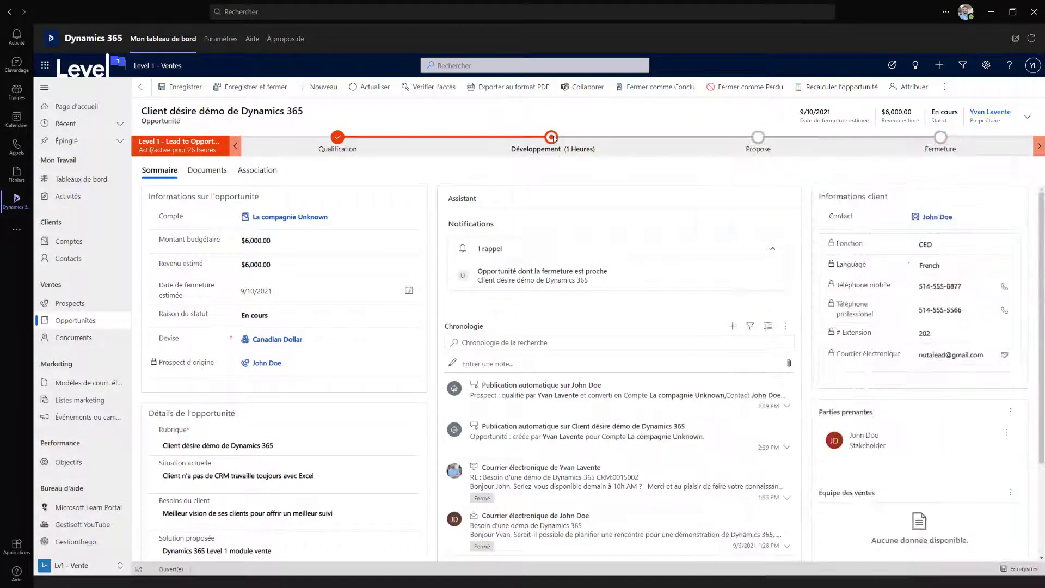
Advance the opportunity past the Développement and Propose phases and complete the Fermeture phase
click(552, 137)
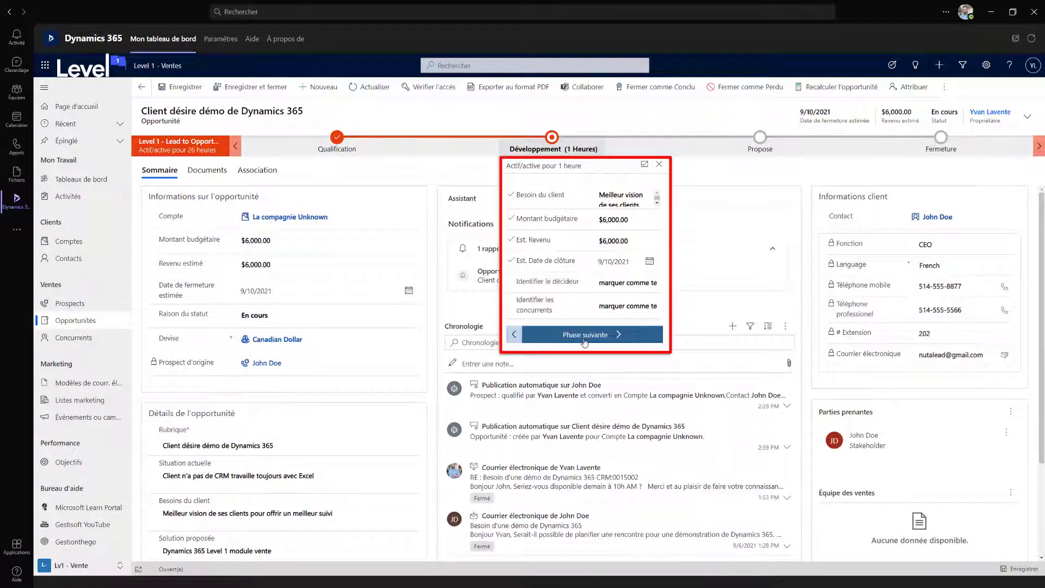
click(626, 334)
click(809, 275)
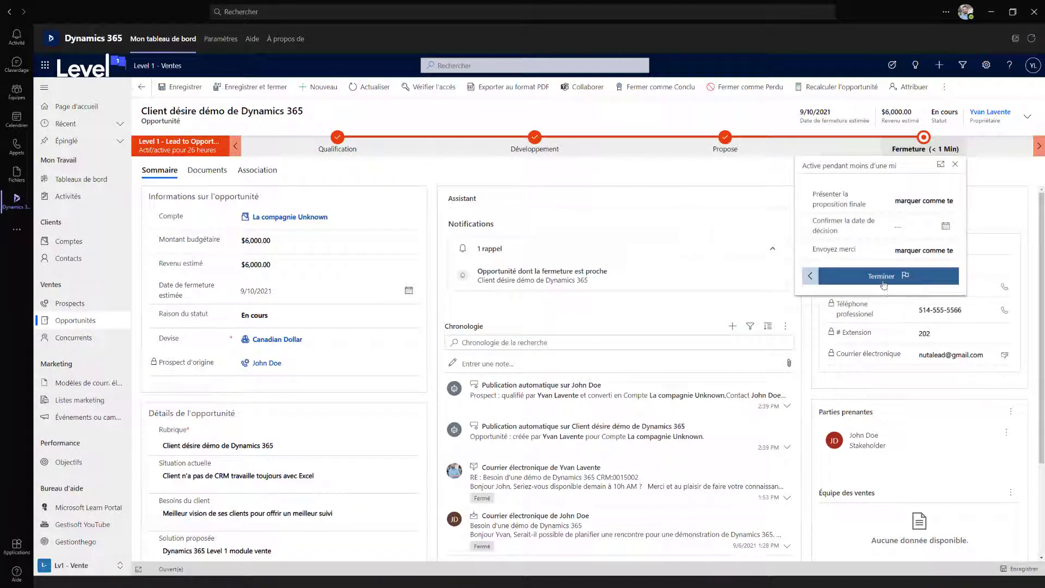
click(883, 284)
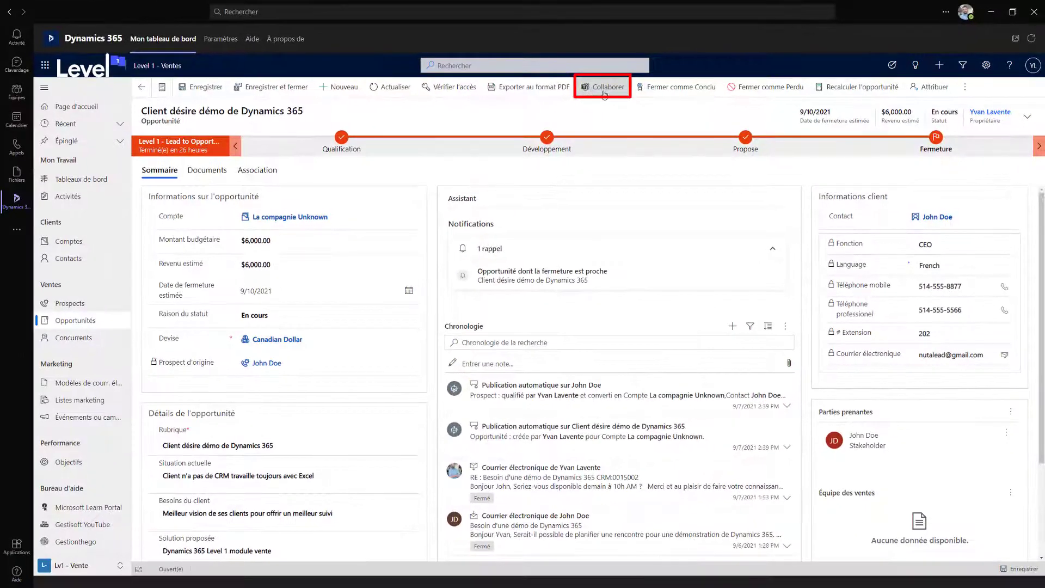
Collaborate on the opportunity in the Teams channel Général, writing a message that mentions the colleague: "serais-tu disponible demain pour faire une démo à notre client ?"
click(604, 87)
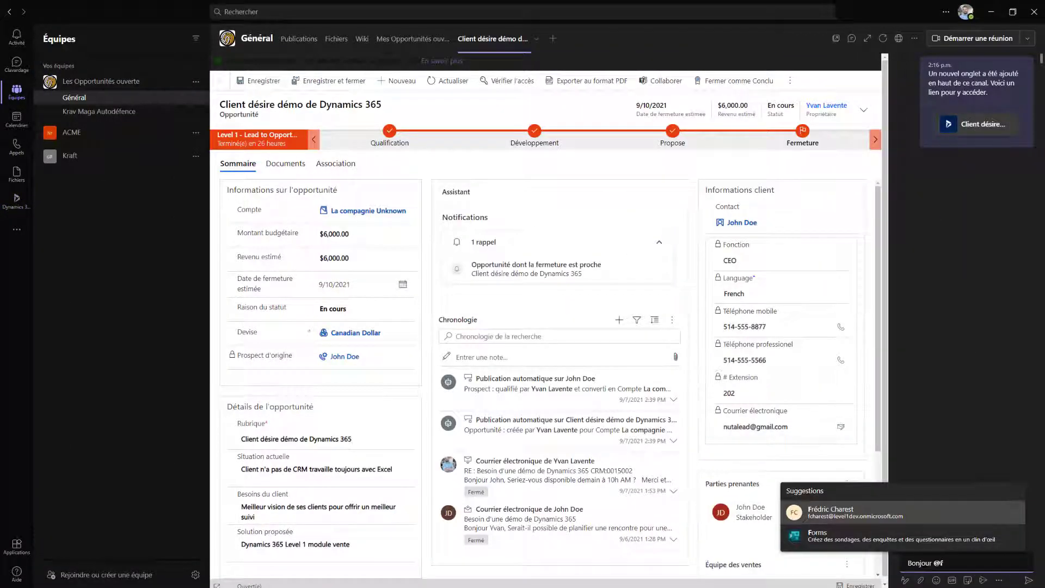
key(Return)
text(serais-tu disponible demain pour faire)
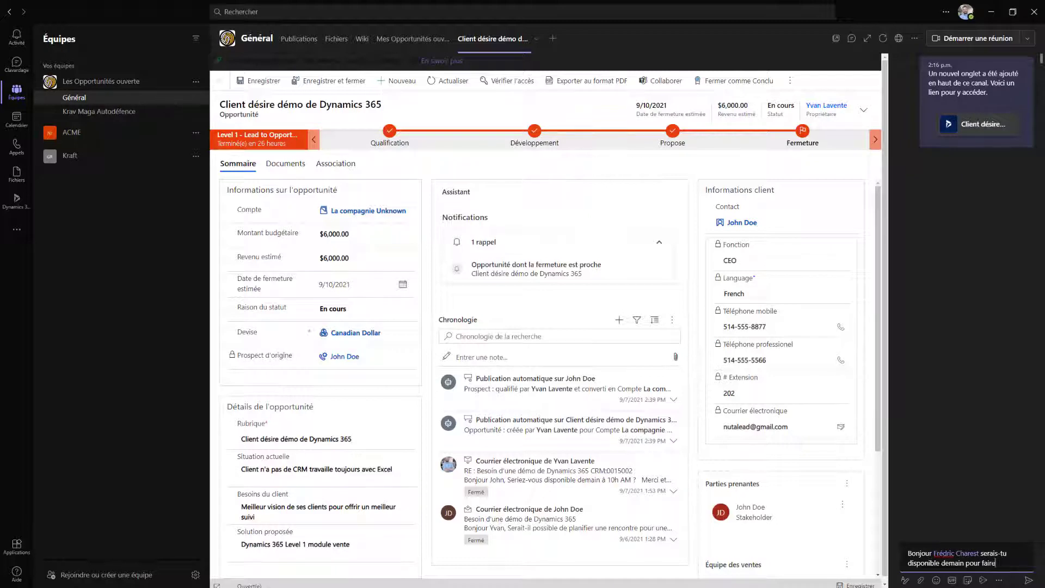
text( une démo à )
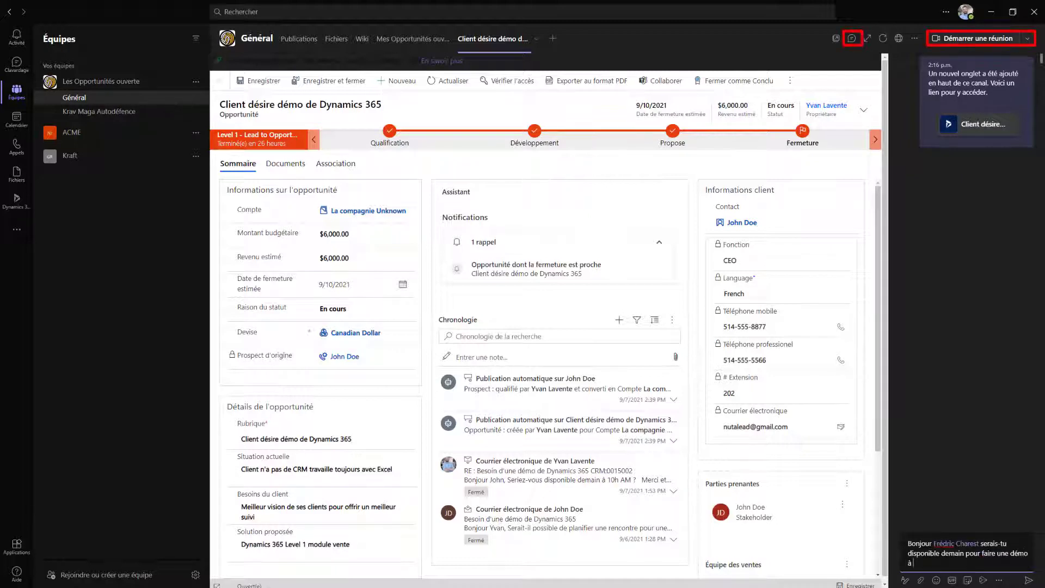
text(notre client ?)
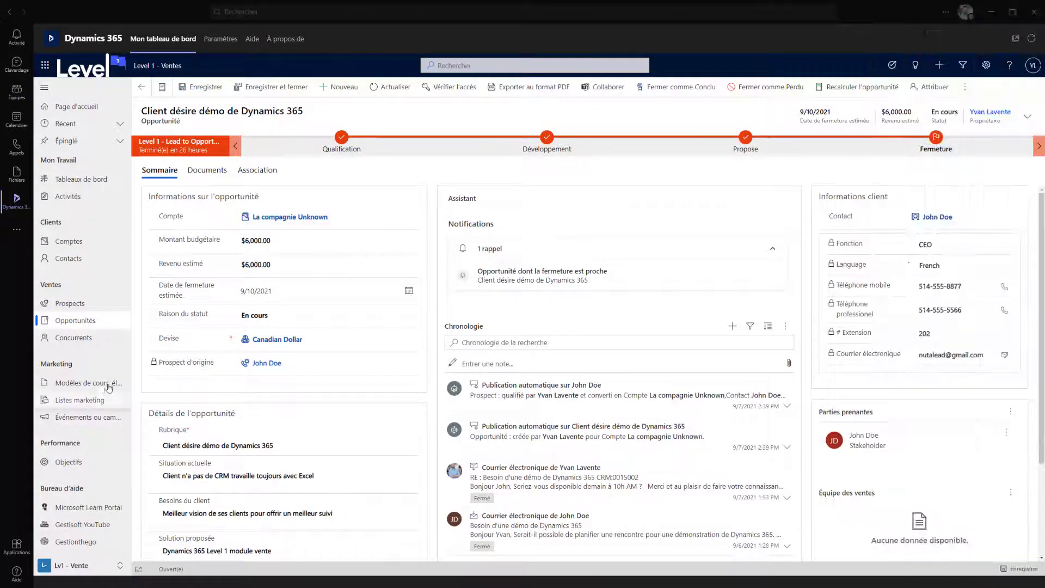
Look at the opportunity's documents and check which activity types can be added to its timeline
click(209, 173)
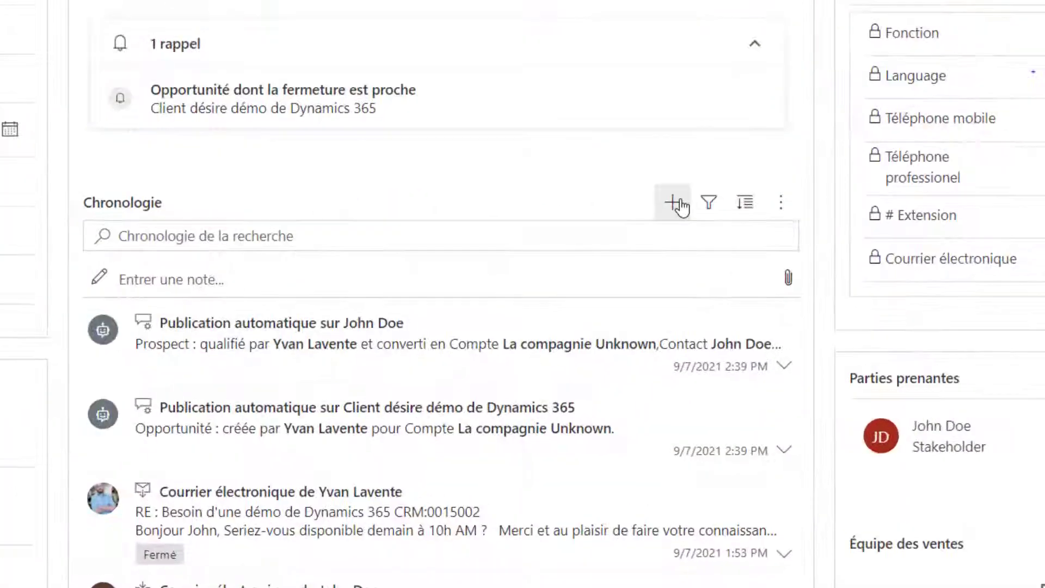
click(675, 203)
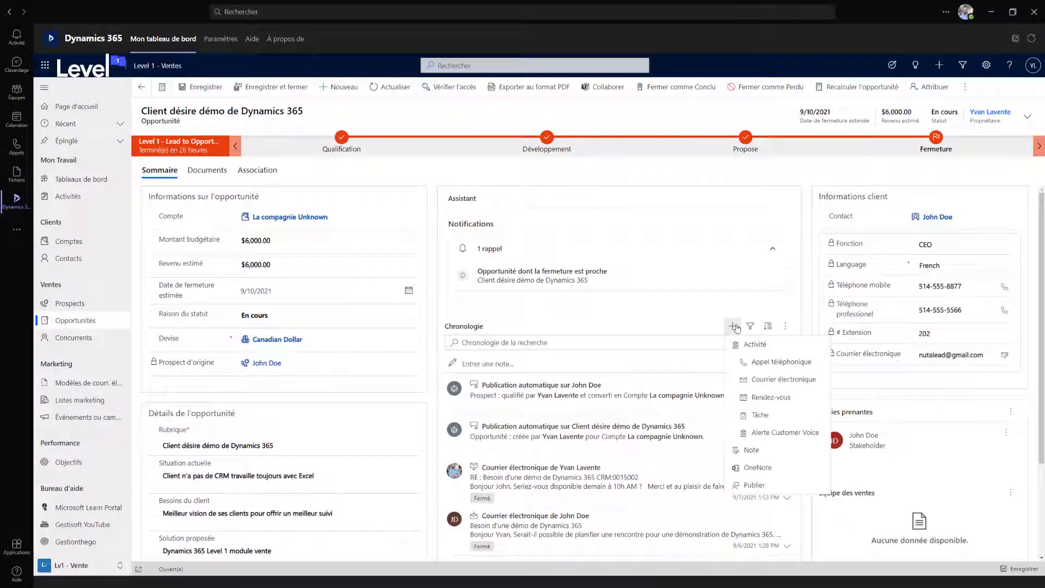
click(732, 321)
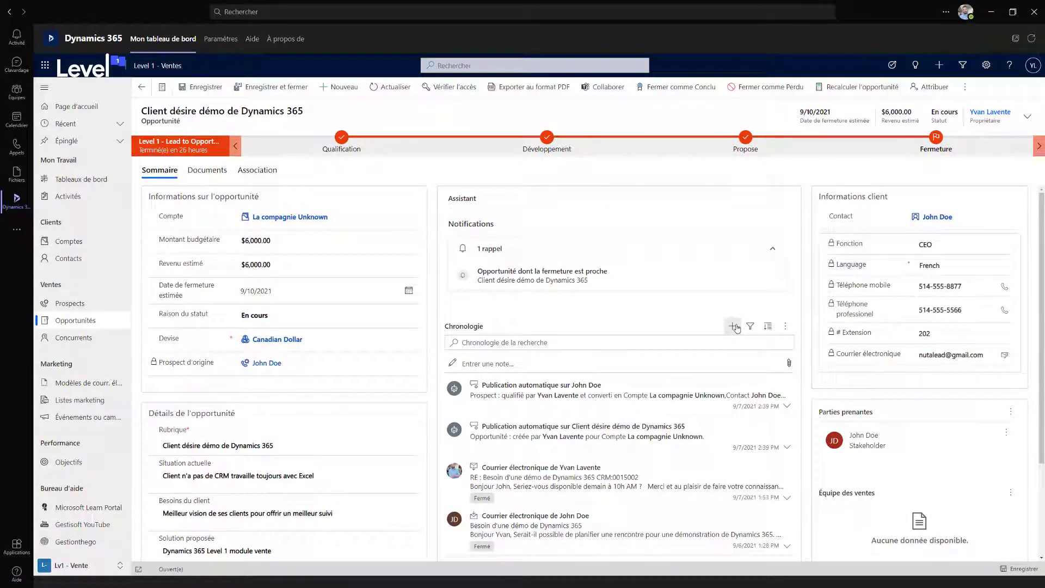
Open the activities calendar and view the Appel découverte appointment on September 15
click(70, 197)
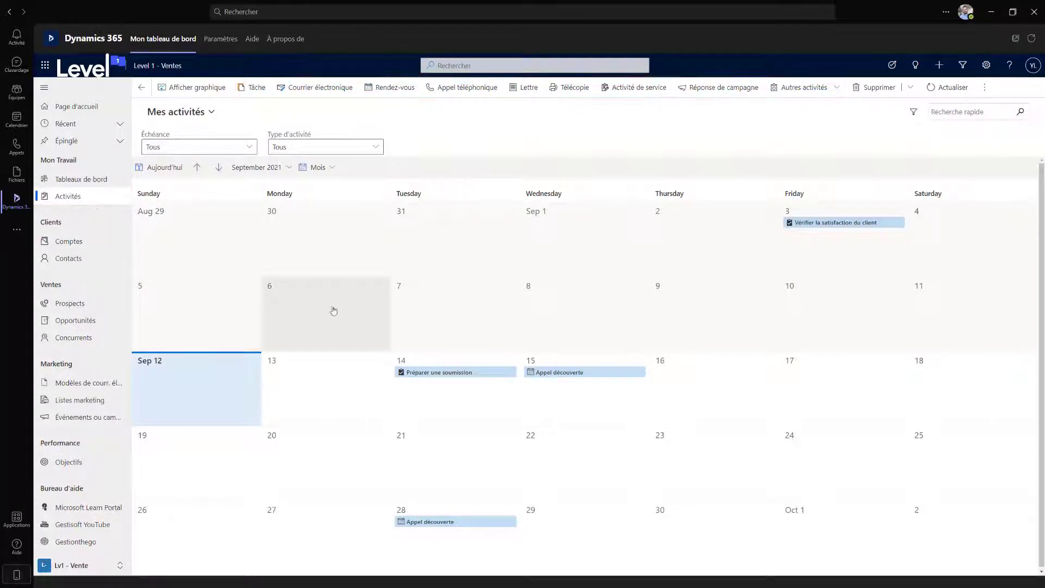
click(563, 378)
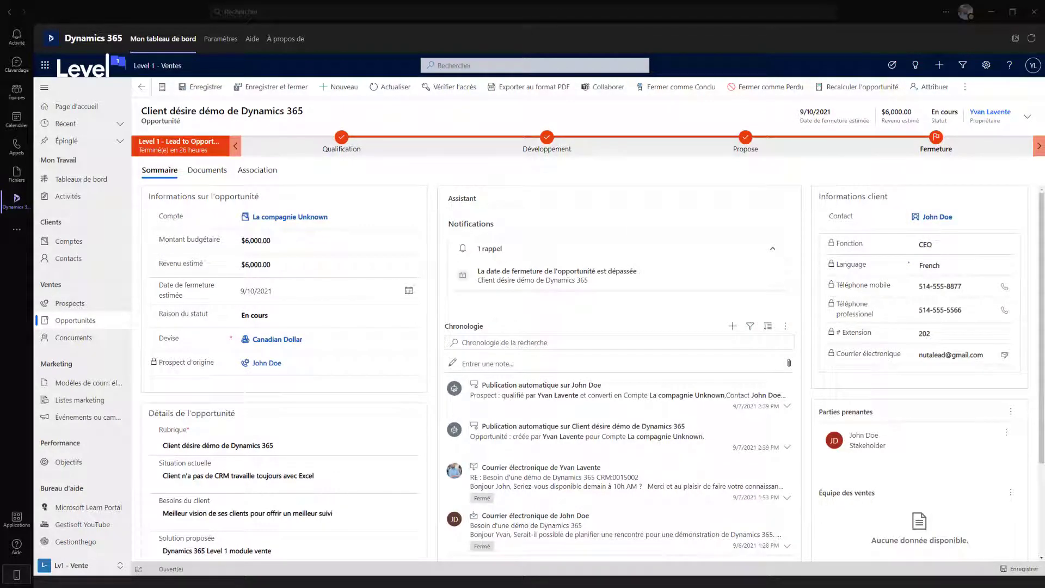
Close the opportunity as Conclue with an actual revenue of $6,000.00 and the closing date 9/12/2021
click(674, 94)
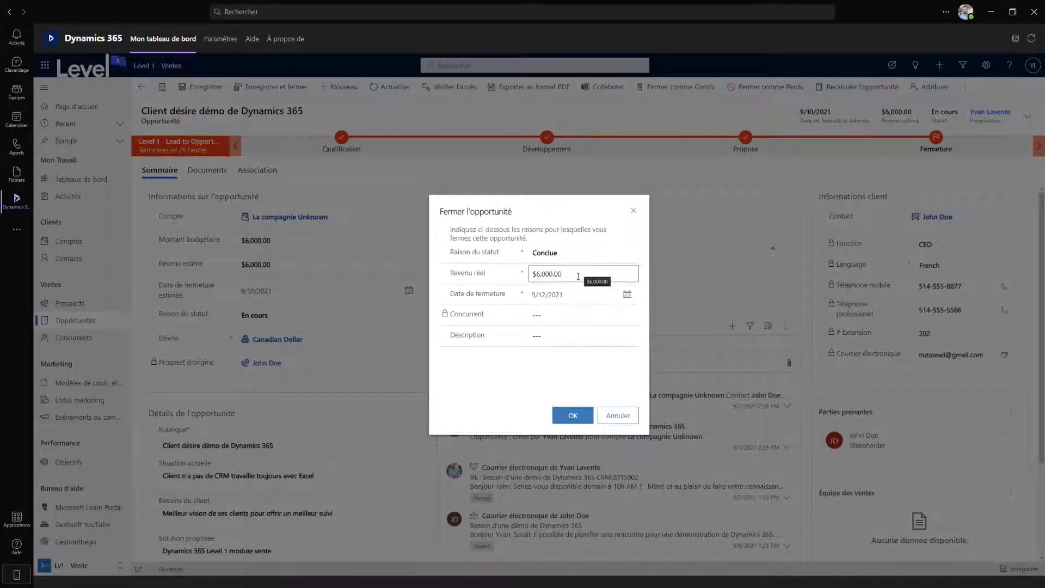
click(571, 415)
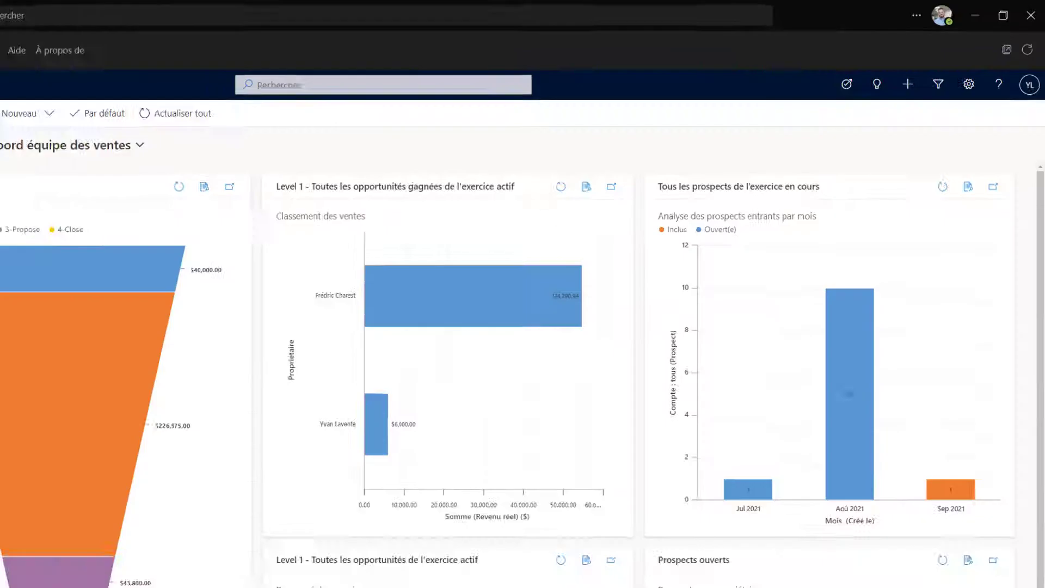